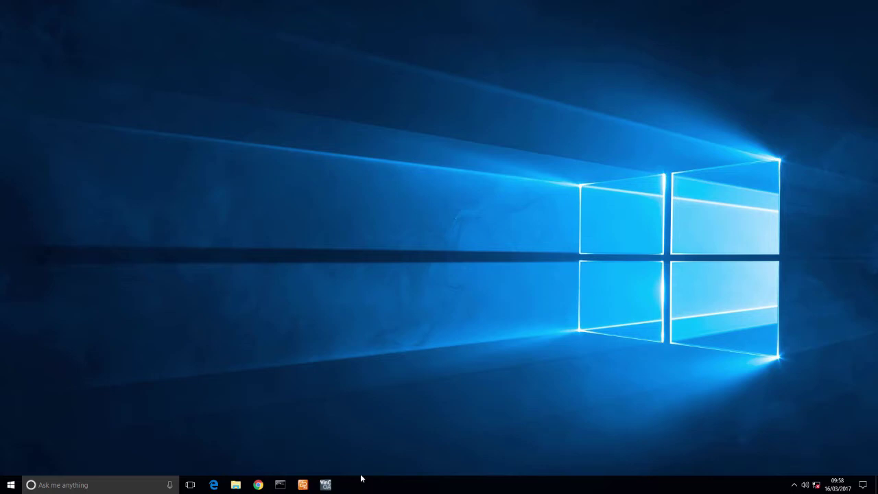
Bring up the WinCC OA Console, minimize the Log Viewer and move the Console left.
click(325, 484)
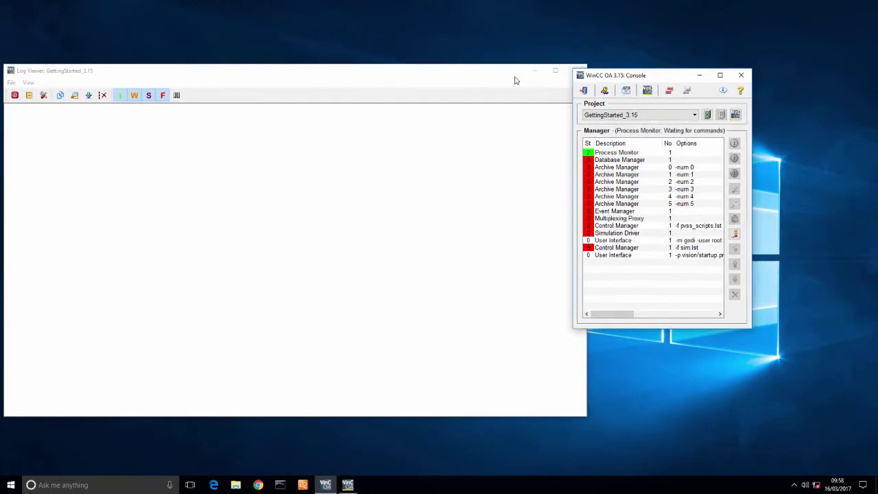
click(533, 72)
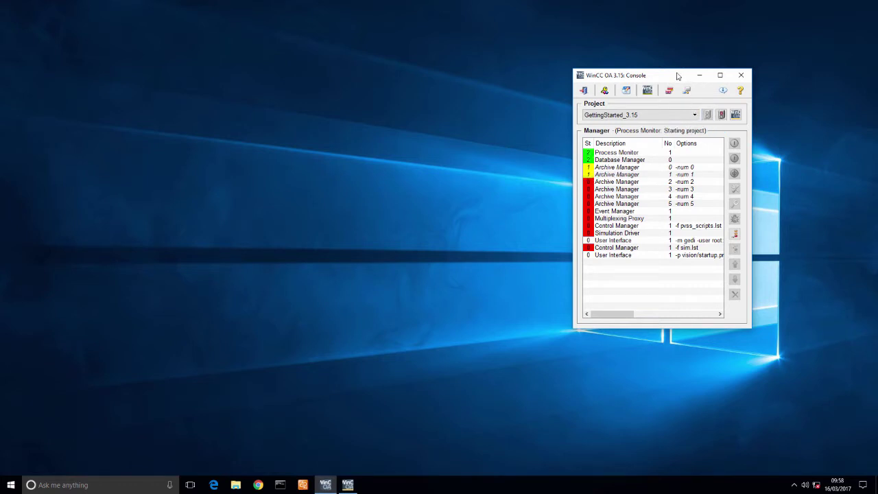
drag(677, 76, 268, 62)
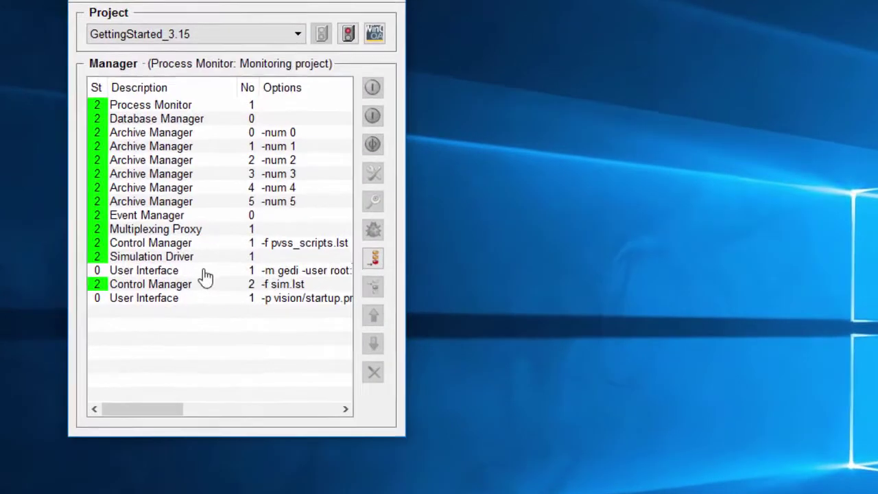
Select the Gedi manager, widen the Console, snap it left and place Gedi on the right half.
click(206, 276)
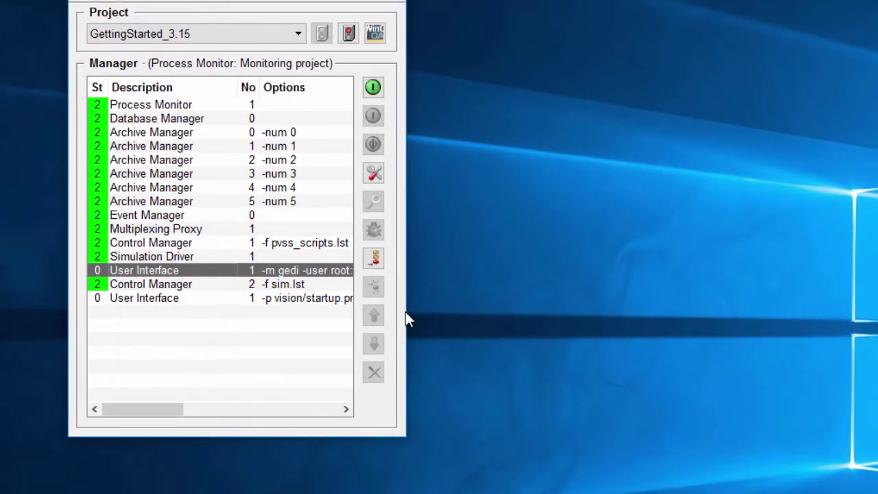
drag(405, 311, 761, 312)
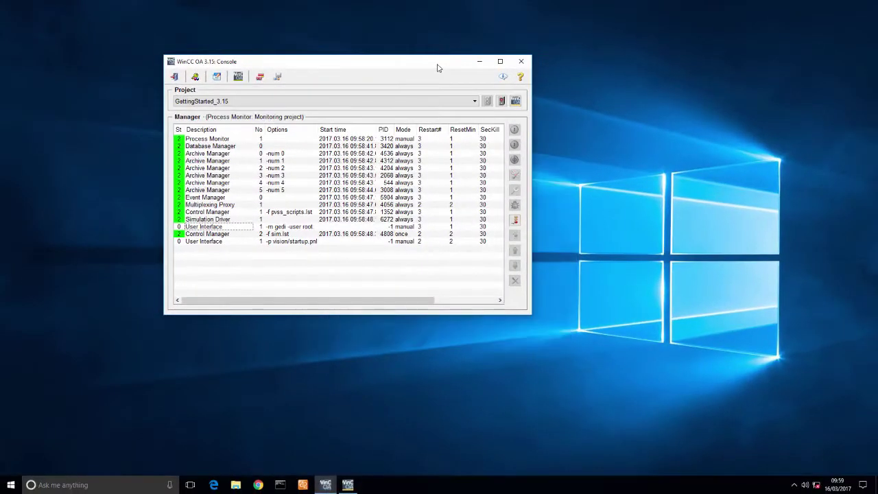
drag(434, 63, 1, 130)
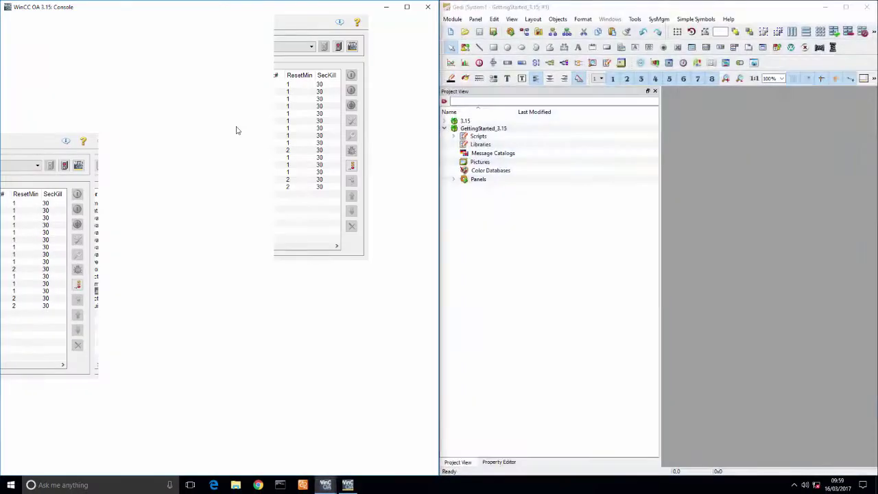
click(658, 349)
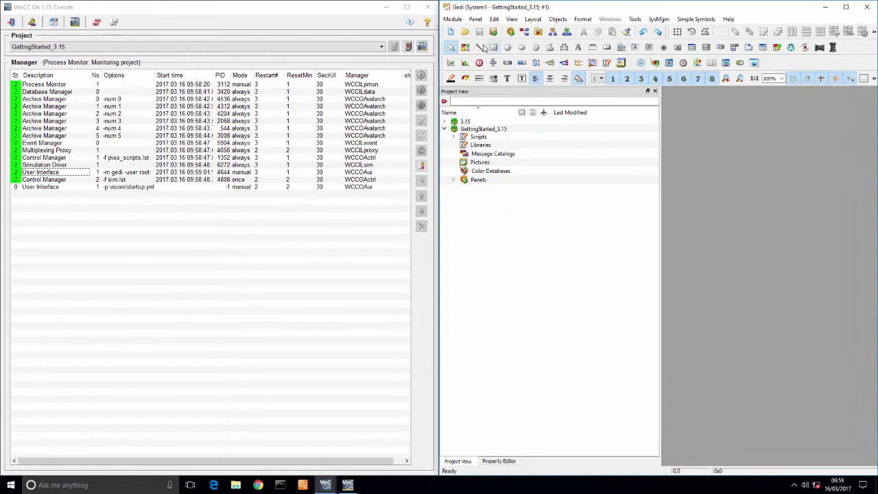
Collapse the GettingStarted_3.15 tree and expand the 3.15 installation node in Project View.
click(444, 129)
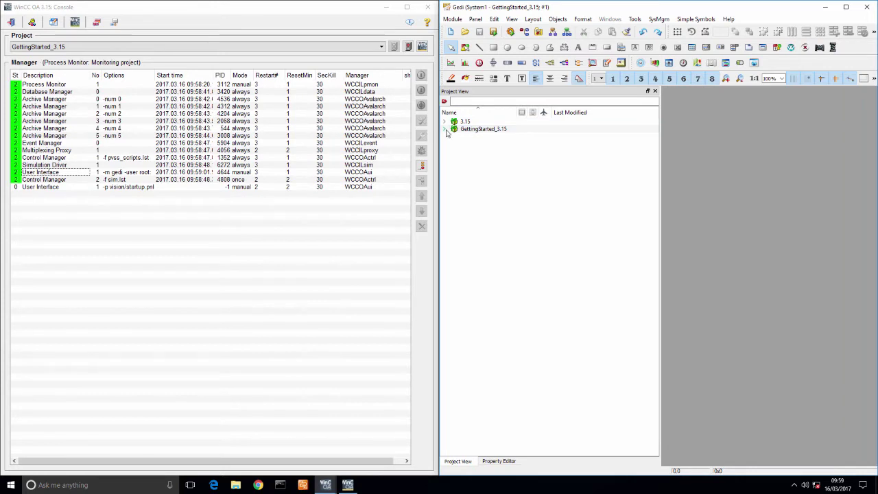
click(445, 130)
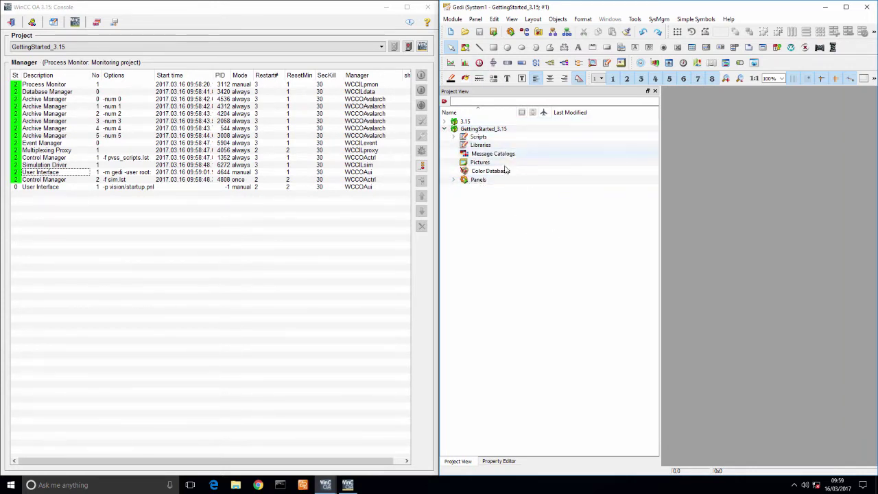
click(445, 129)
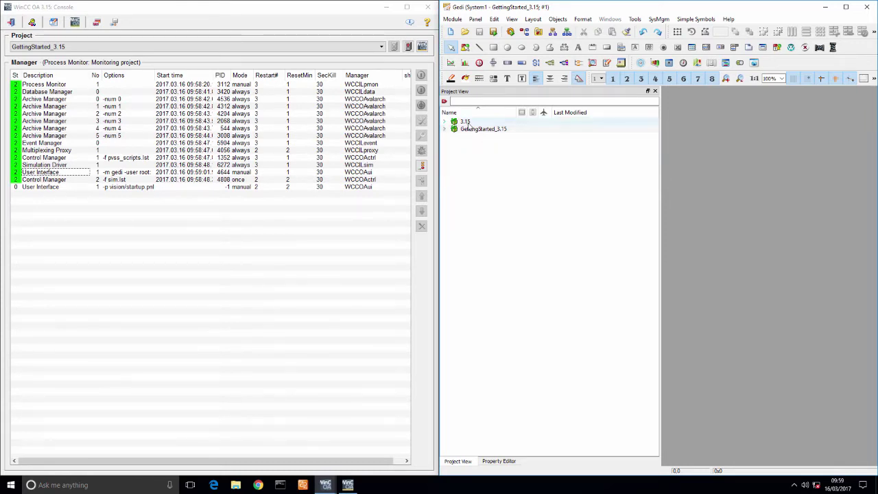
click(445, 121)
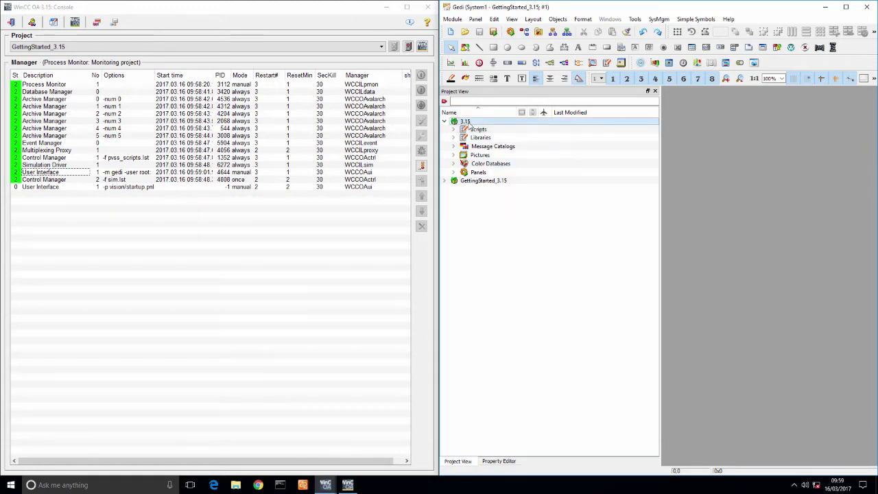
Preview about.pnl from the 3.15 Panels folder, then close it and collapse the folders.
click(452, 172)
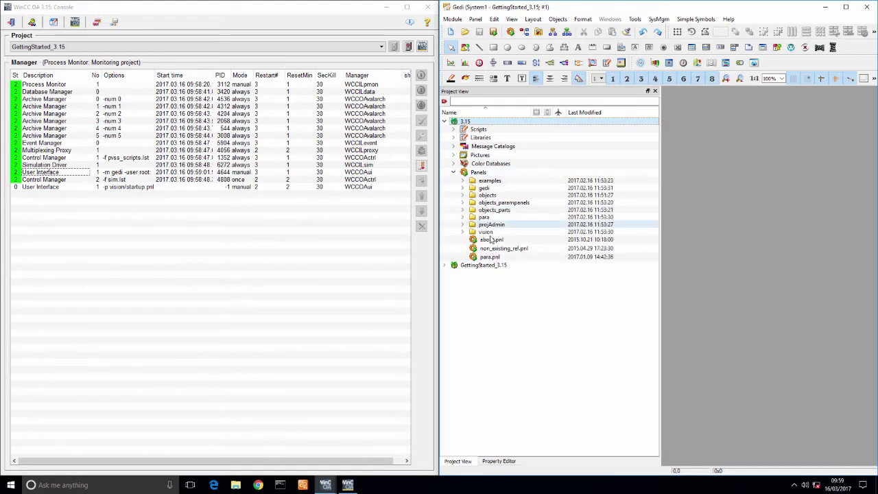
double_click(491, 240)
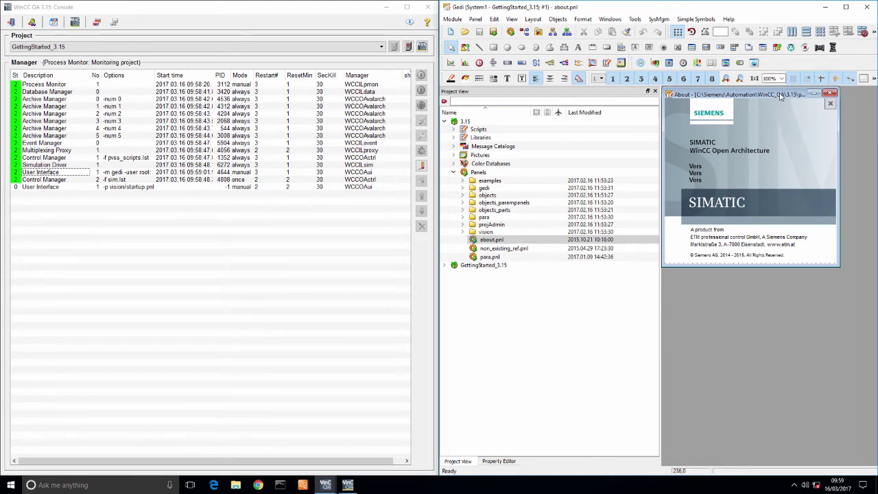
drag(779, 96, 779, 99)
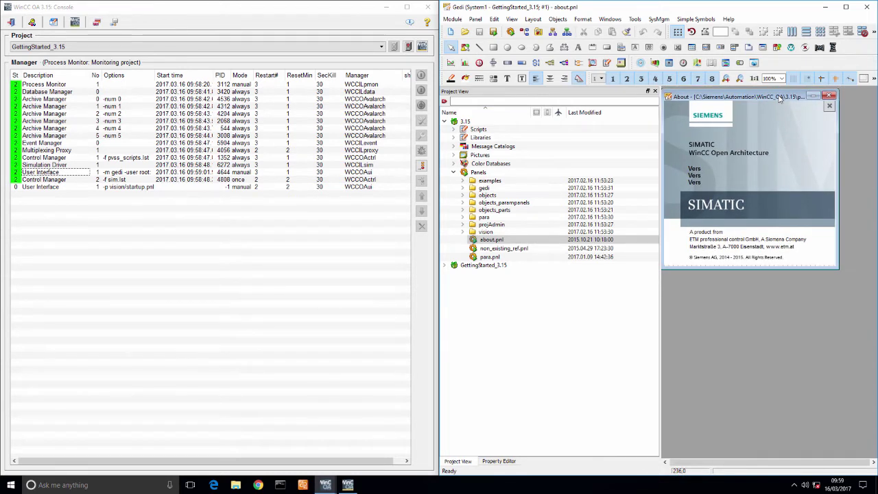
click(829, 96)
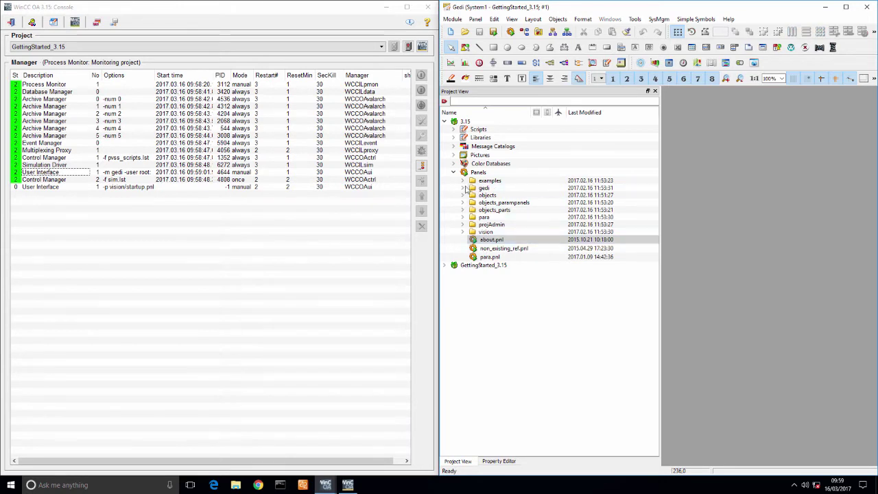
click(453, 173)
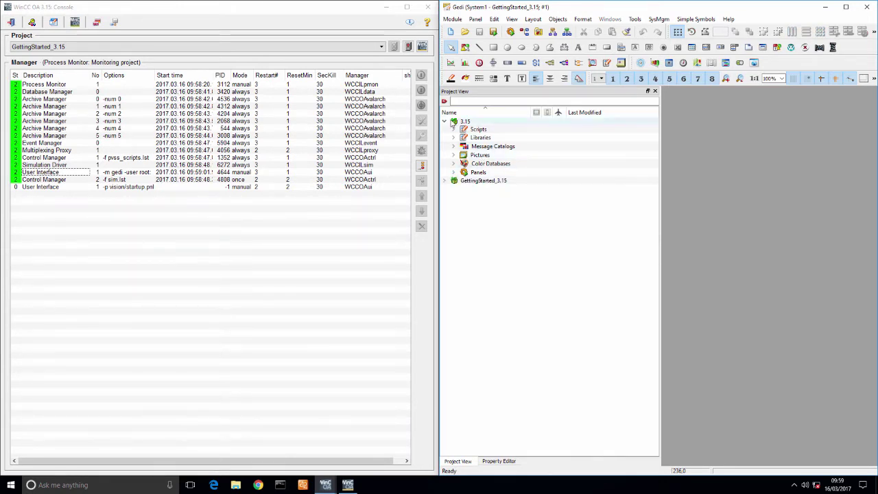
click(445, 121)
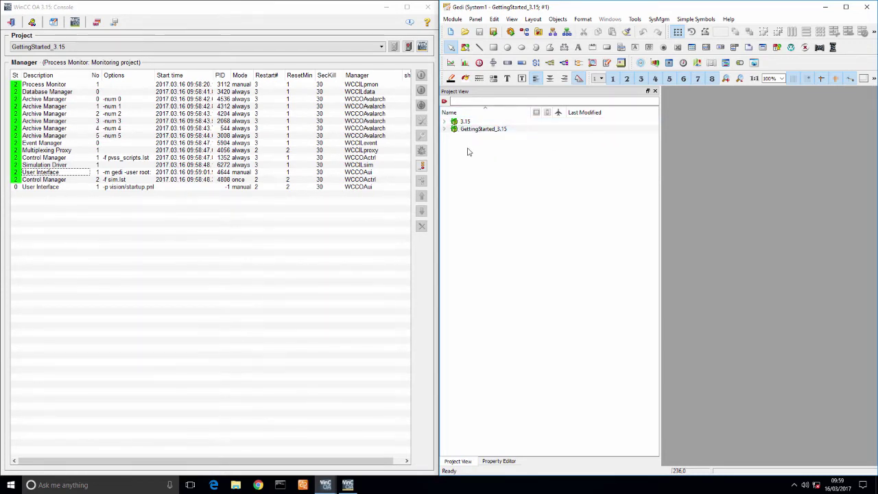
Expand 3.15 > Scripts in Project View and select webclient_http.ctl.
click(444, 122)
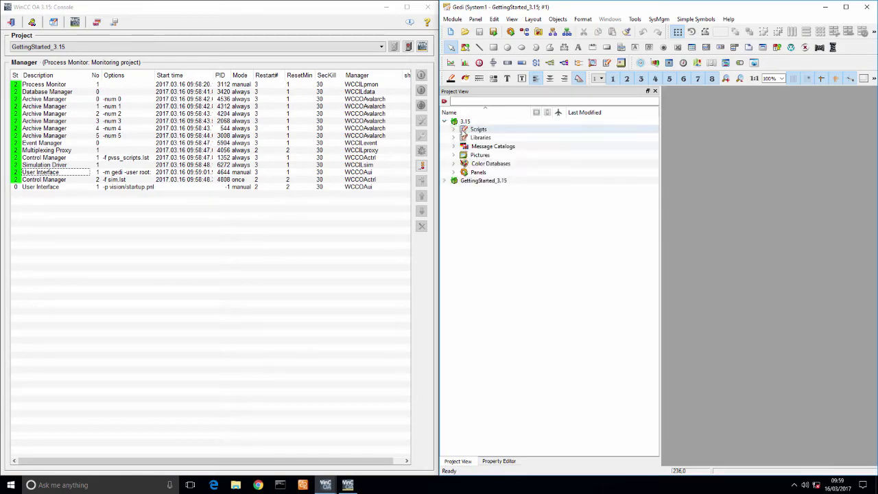
click(452, 130)
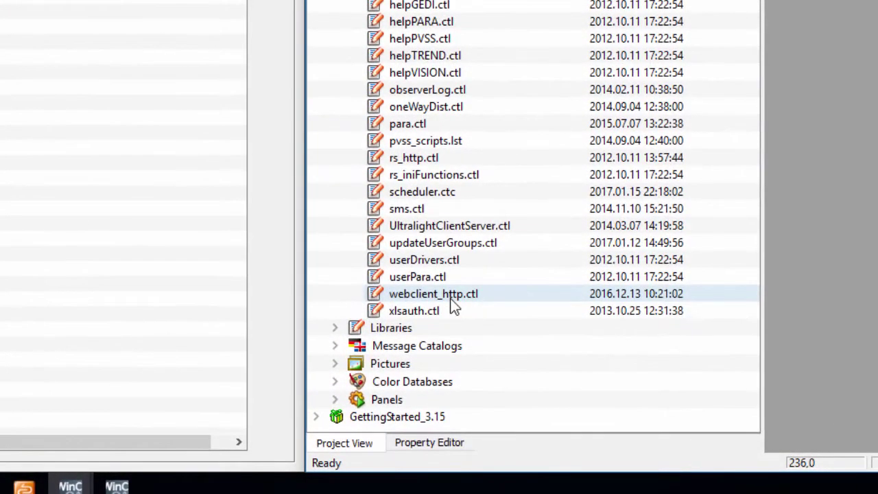
click(496, 368)
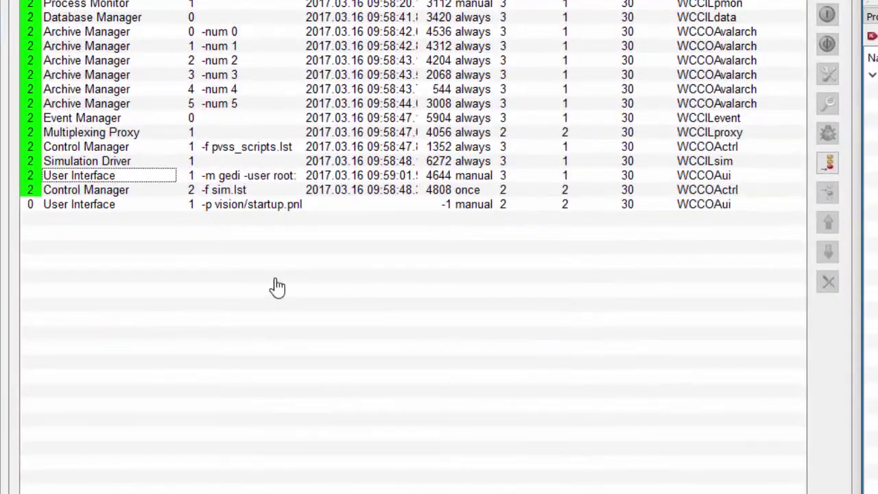
Append a Control Manager with options webclient_http.ctl and manual start mode.
right_click(140, 224)
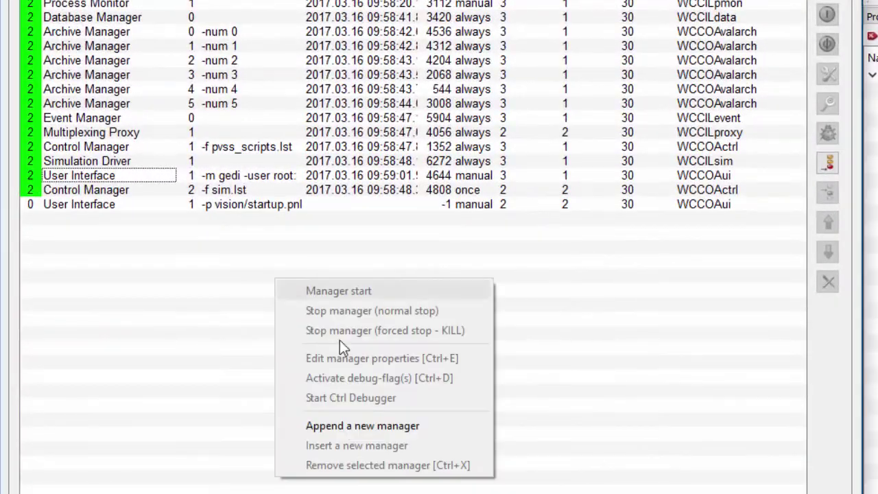
click(346, 426)
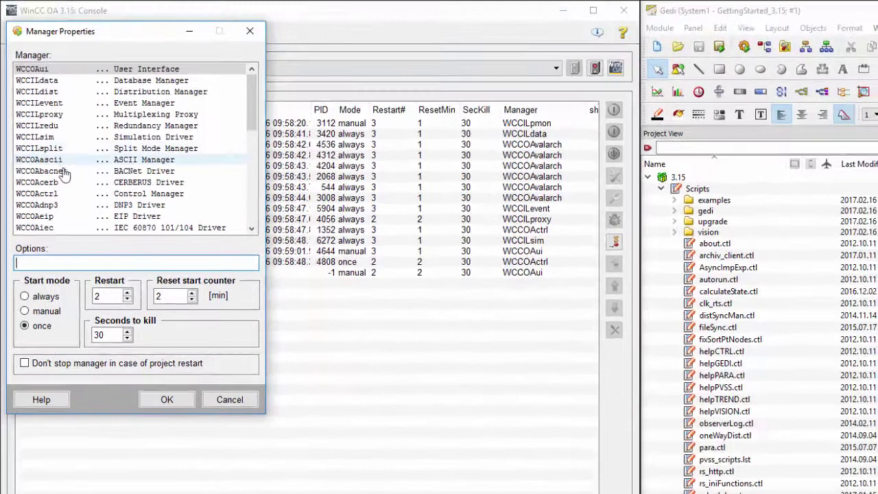
click(69, 193)
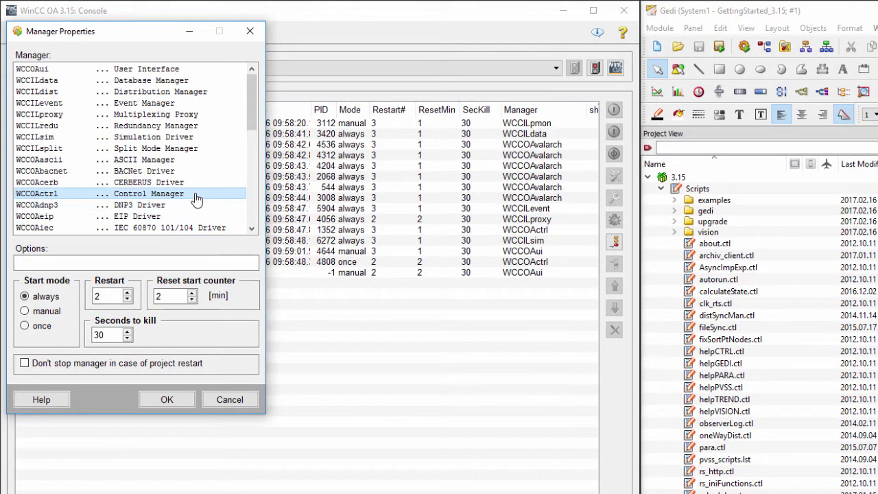
click(166, 263)
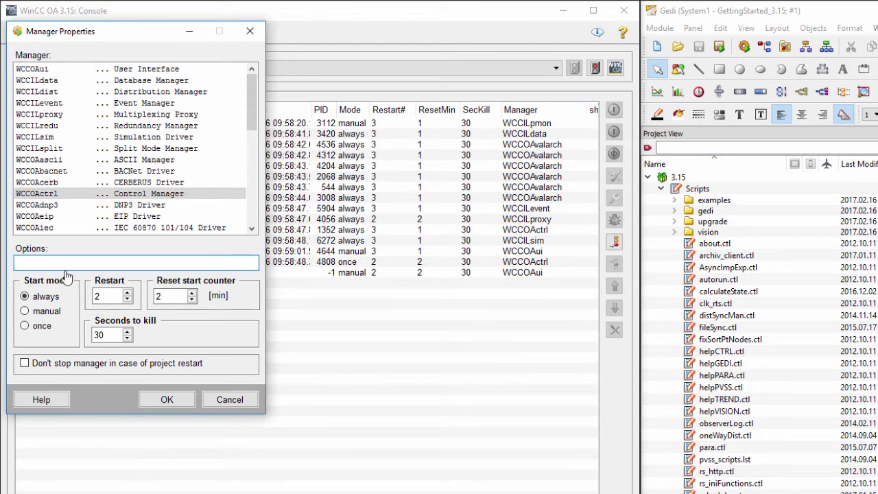
text(webclient)
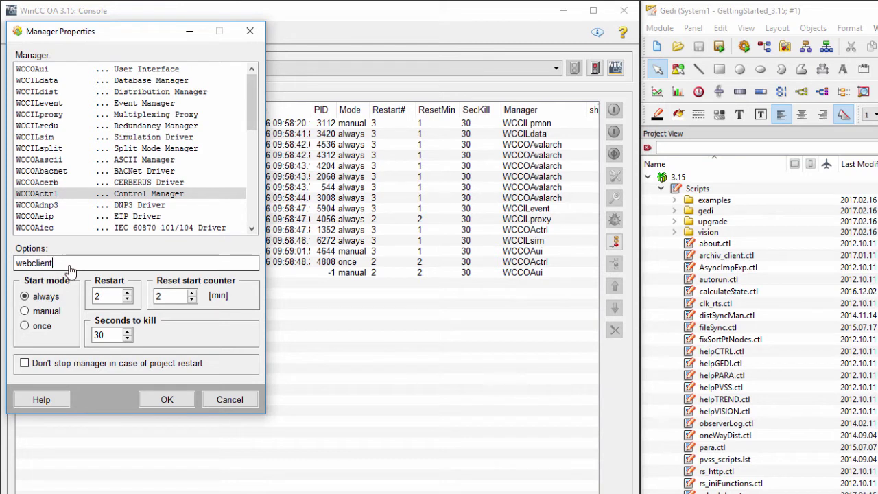
text(_http.ctl)
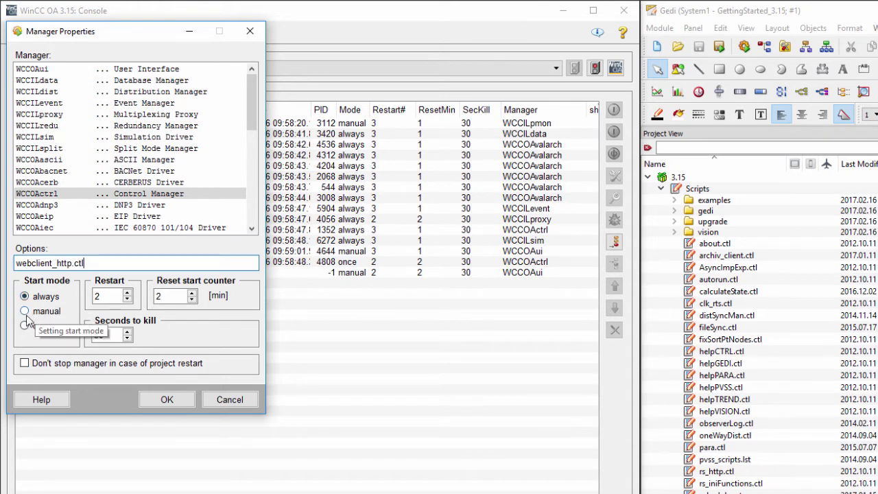
click(38, 311)
click(33, 327)
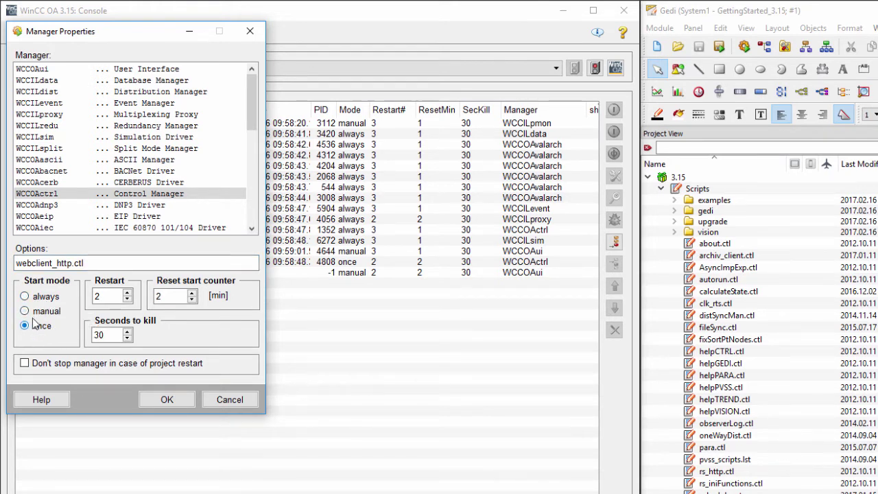
click(28, 312)
click(167, 399)
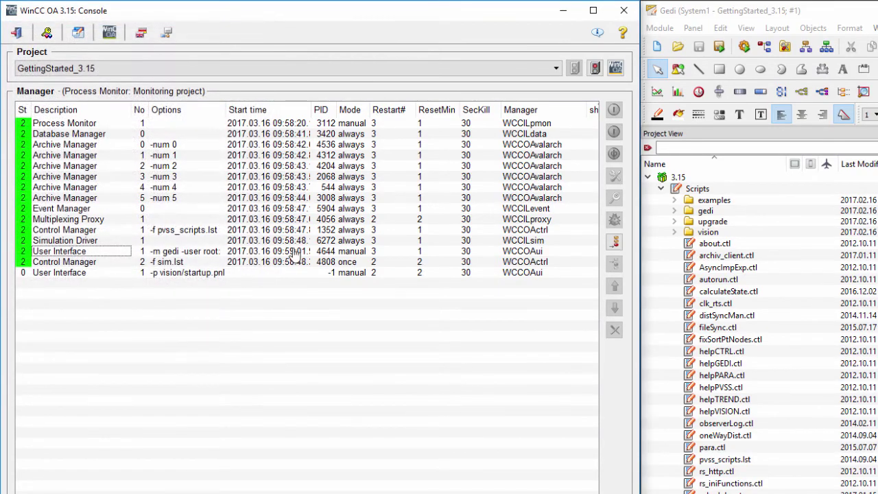
click(120, 284)
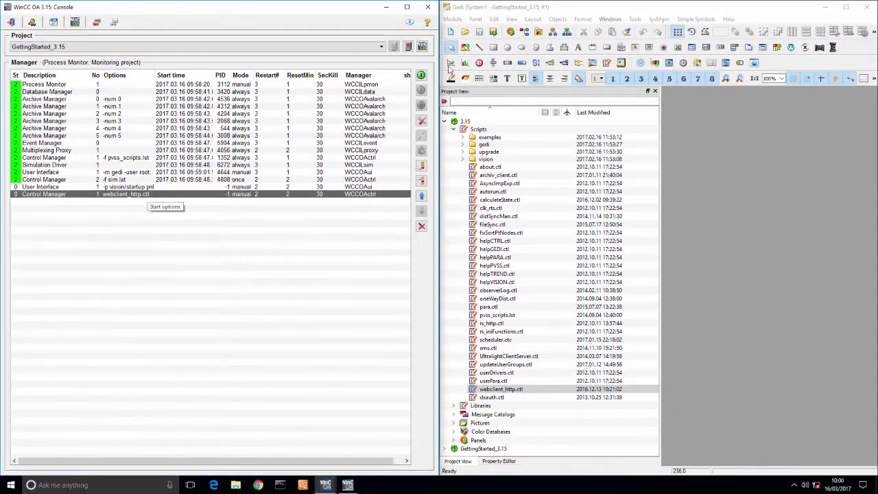
Start the new webclient_http.ctl manager, close Gedi and center the Console.
click(412, 207)
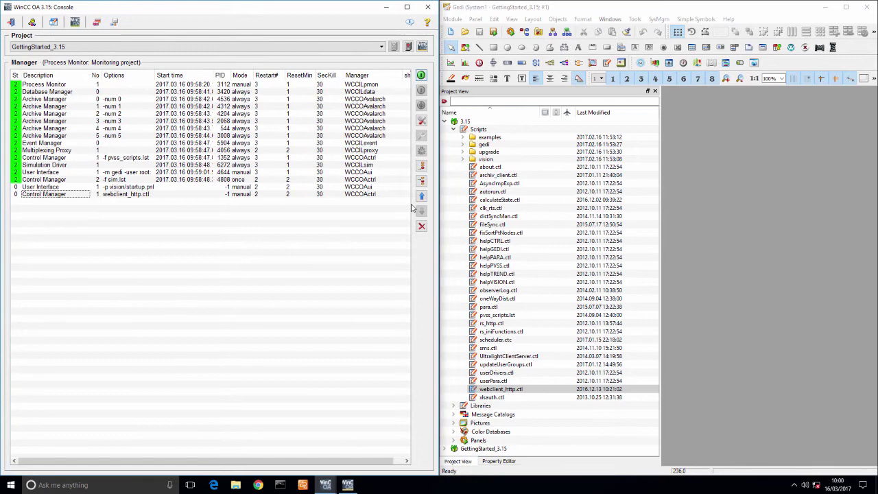
click(421, 196)
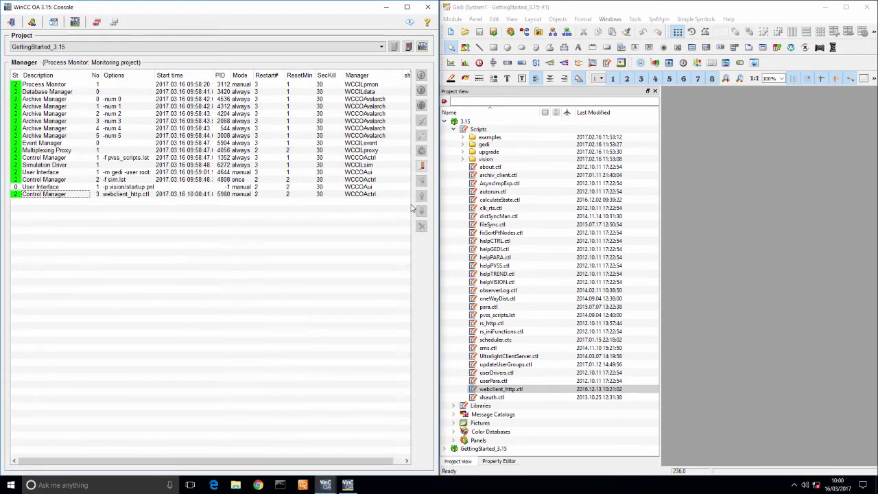
click(871, 10)
drag(292, 9, 686, 100)
Launch Chrome and load the Ultralight web client start page from the OA ULC bookmark.
click(258, 484)
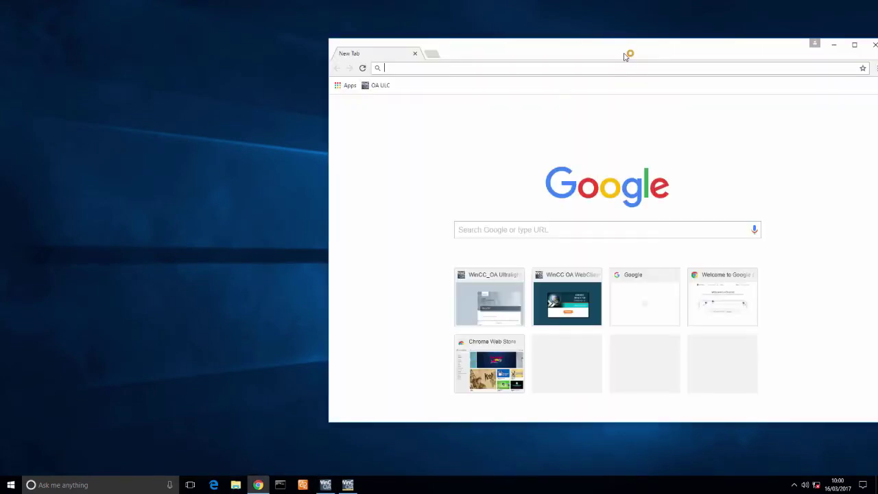
drag(627, 53, 306, 54)
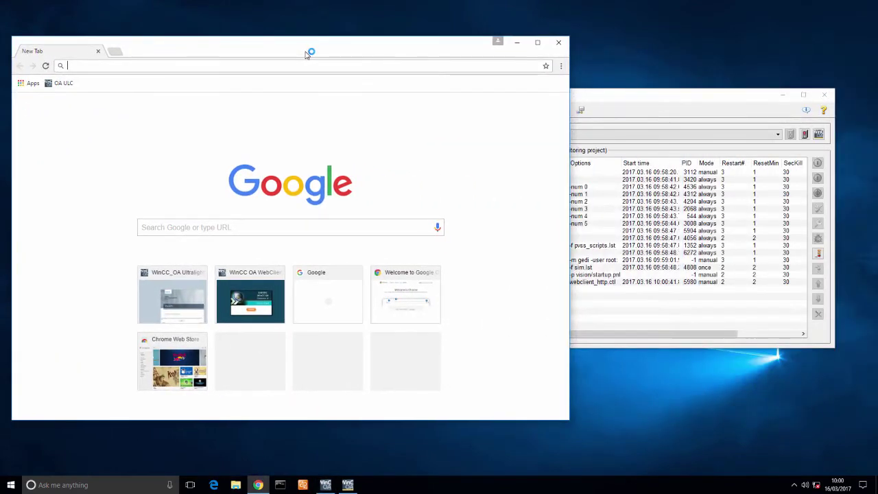
click(60, 83)
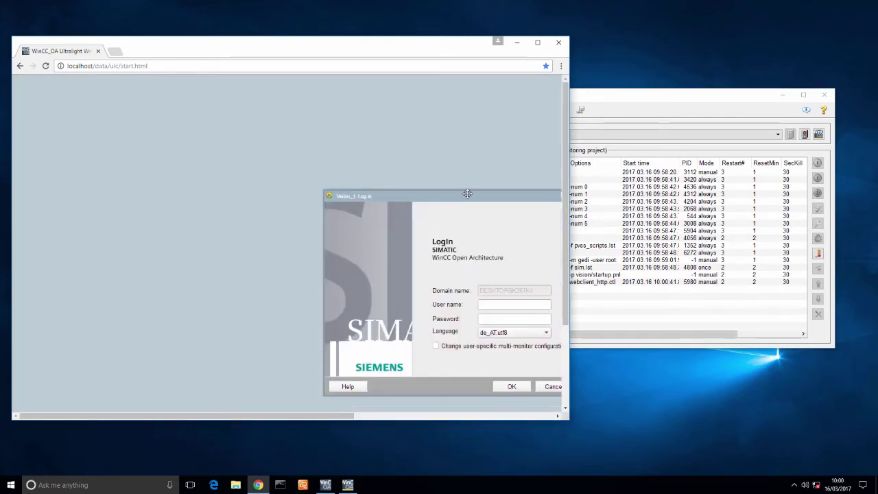
Log in as root with user-specific multi-monitor configuration enabled.
drag(464, 193, 221, 120)
click(292, 252)
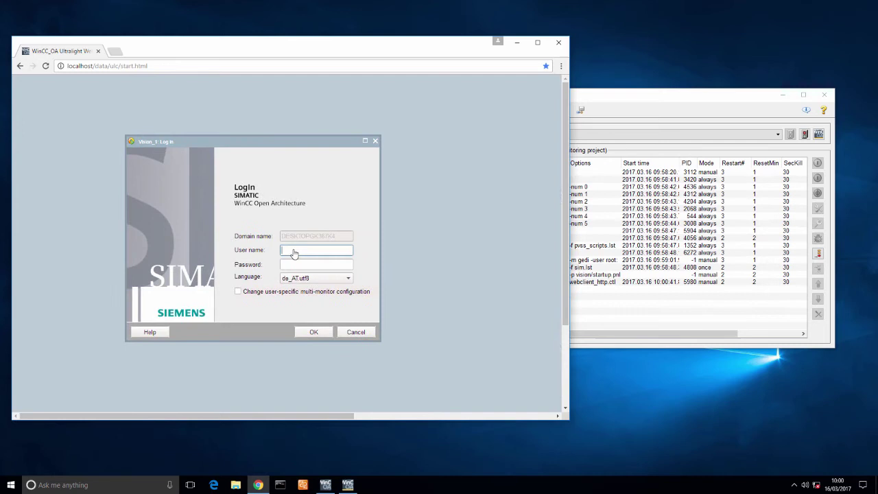
text(root)
key(Tab)
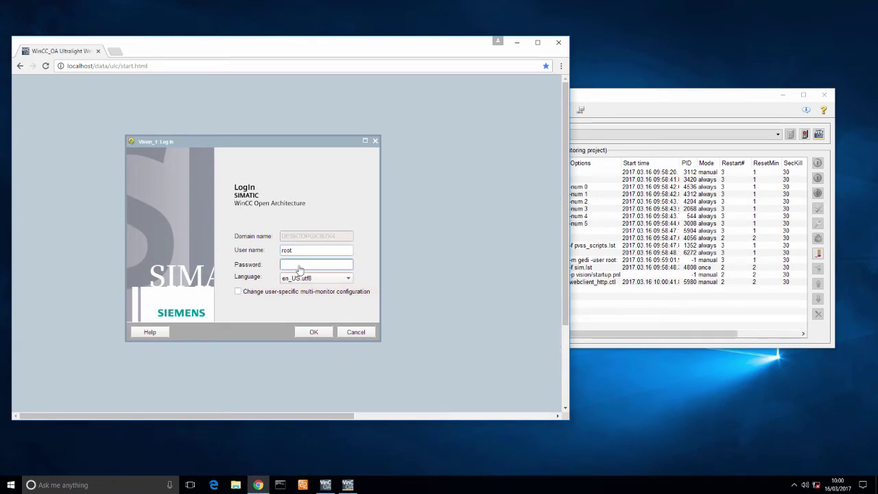
click(238, 291)
click(313, 332)
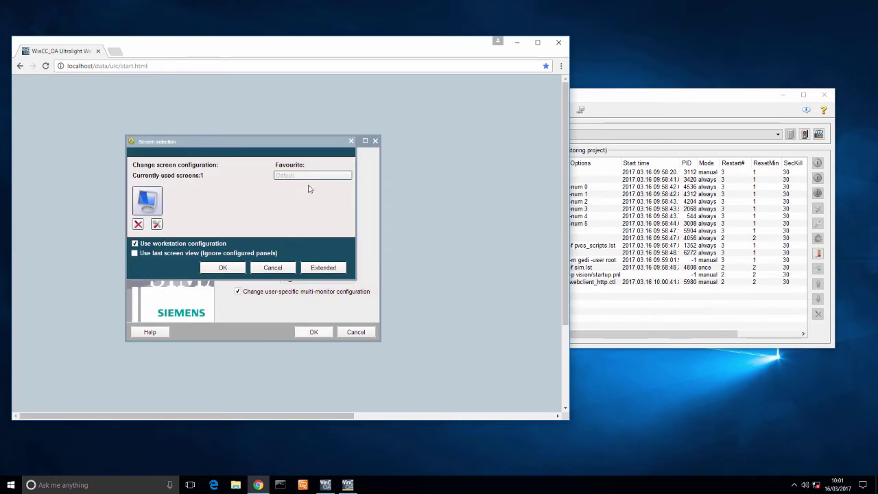
Check the screen parametrization settings and accept the screen selection to open the Overview.
click(157, 224)
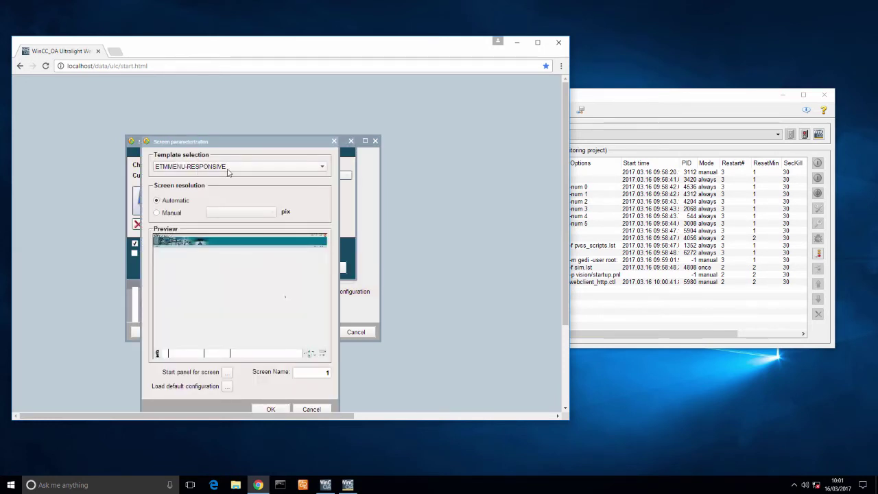
click(282, 409)
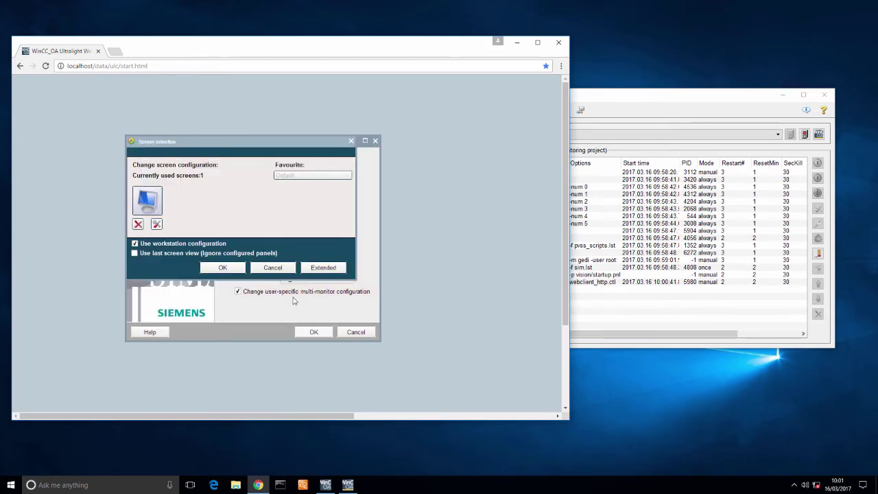
click(240, 269)
click(313, 332)
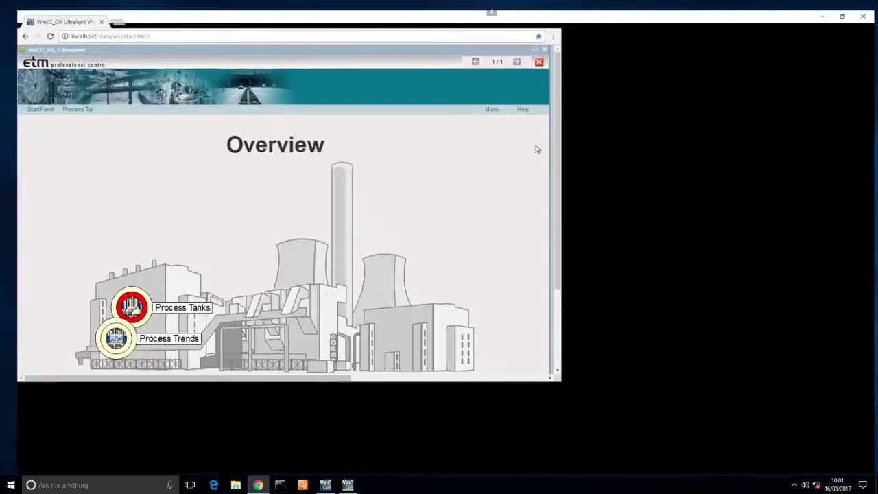
Maximize Chrome and the Basepanel so the Overview panel fills the page.
click(537, 42)
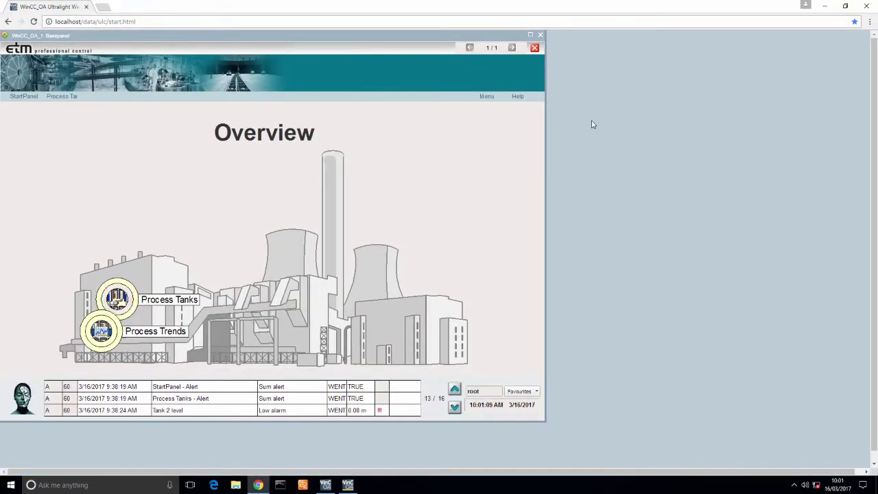
click(530, 35)
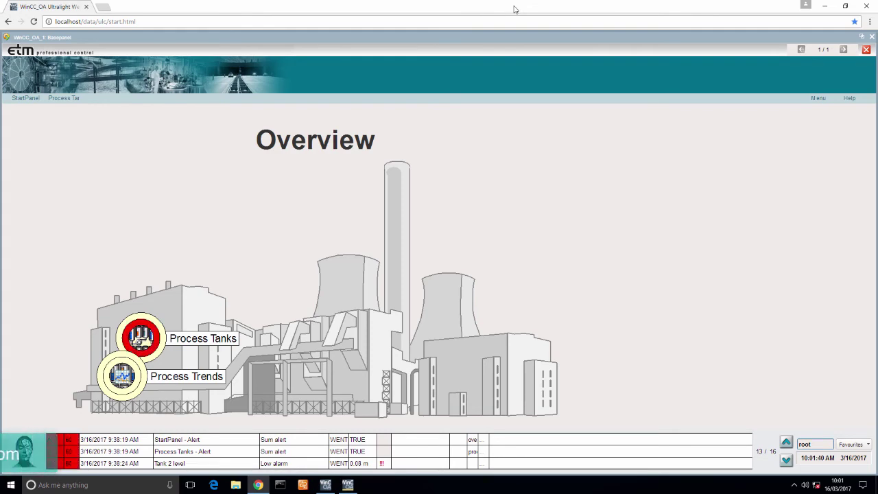
Restore and close Chrome, confirm leaving the site, and shift the Console further left.
drag(514, 10, 287, 58)
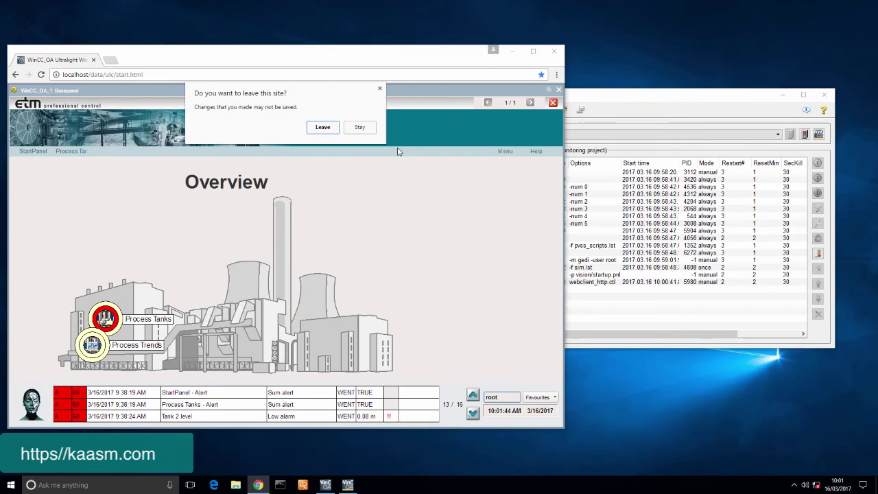
click(329, 127)
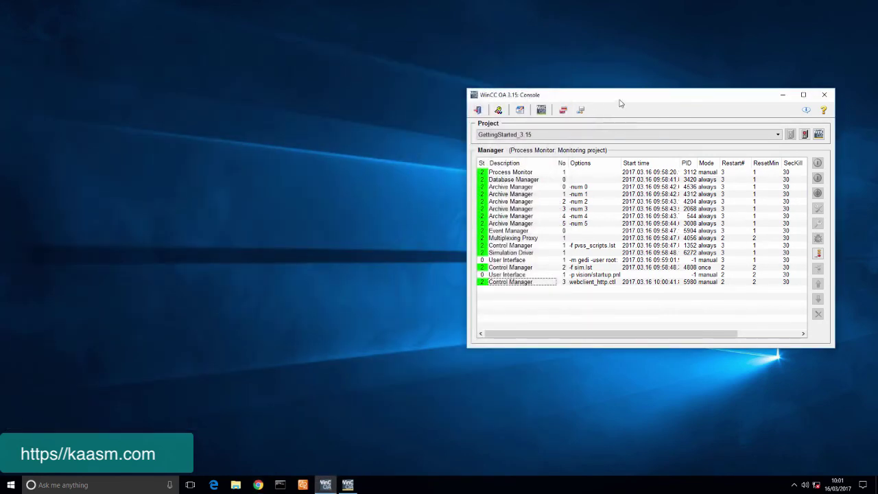
drag(627, 97, 508, 98)
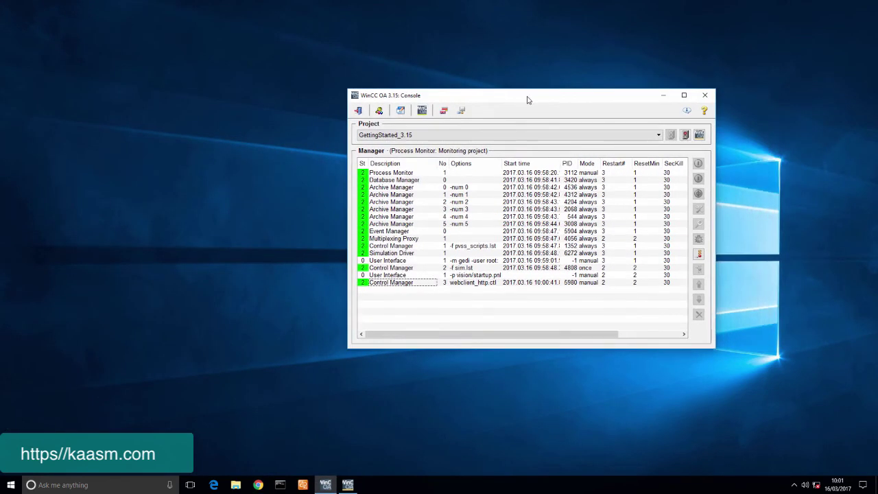